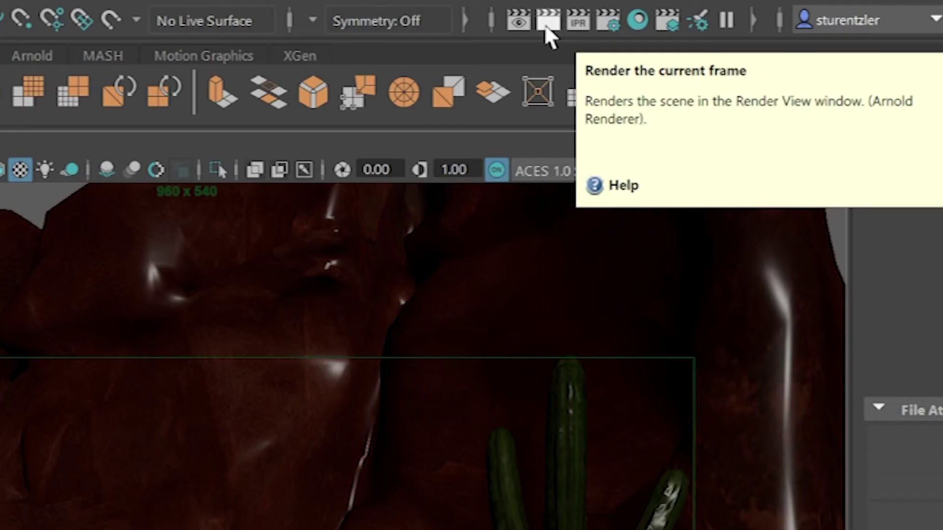
Render the desert canyon in Arnold RenderView, shift the window left, and stop once refined.
left_click(546, 26)
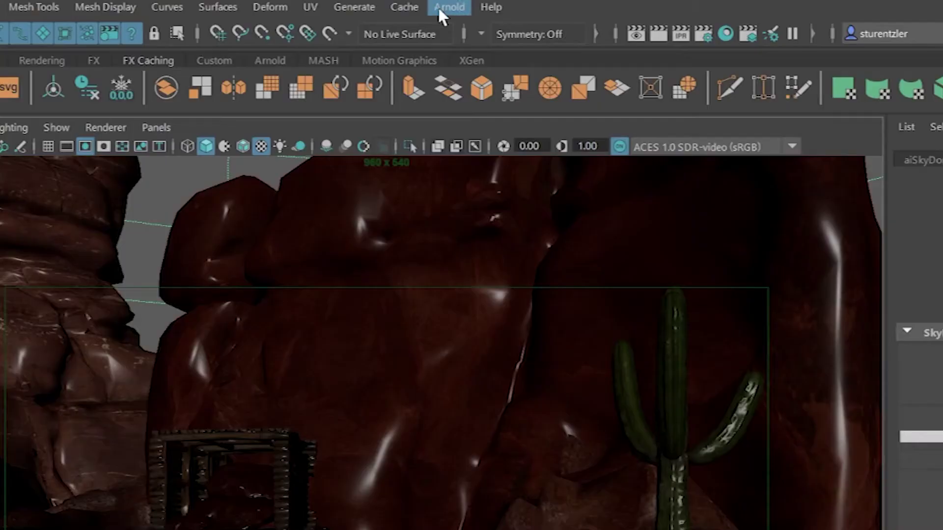
left_click(438, 8)
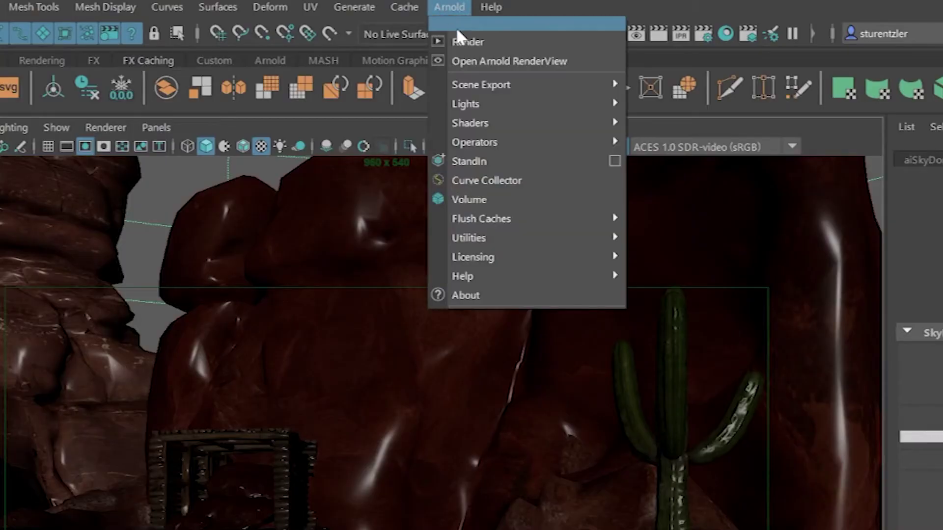
left_click(465, 42)
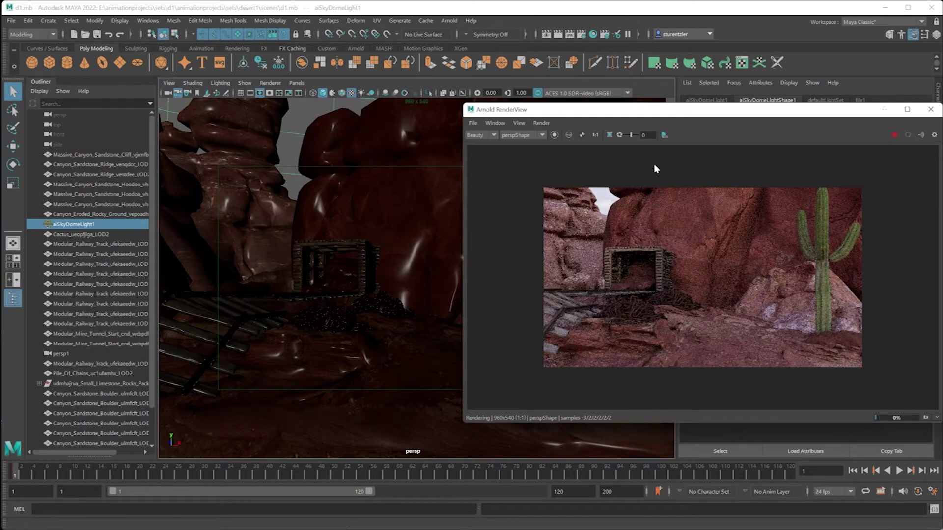
left_click_drag(618, 113, 431, 121)
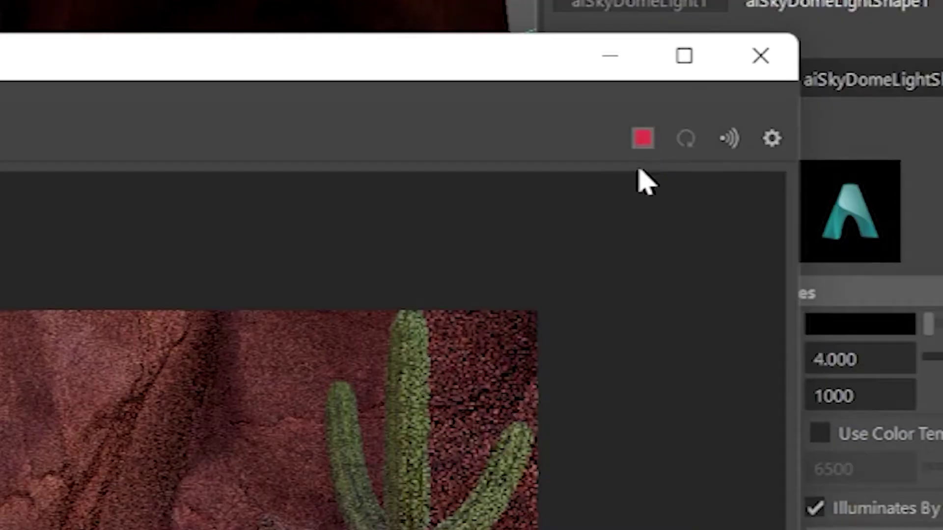
left_click(707, 143)
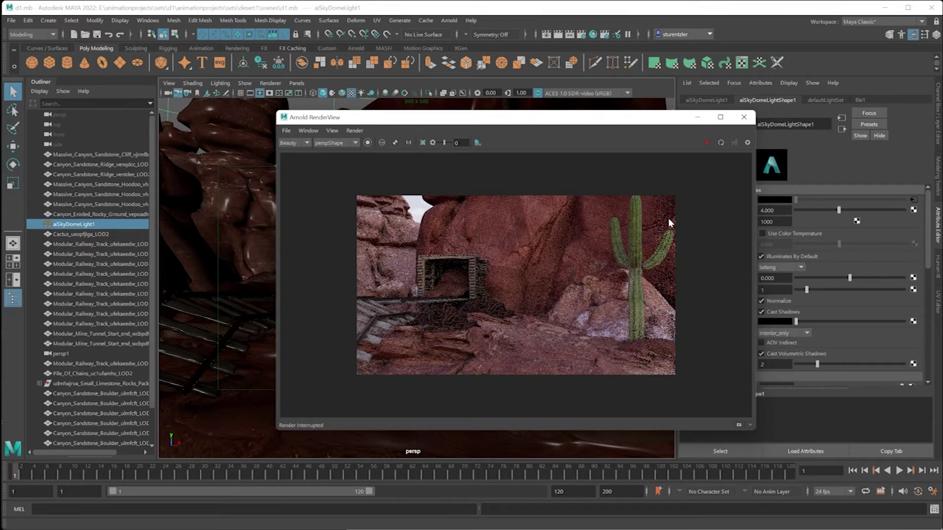
left_click(285, 130)
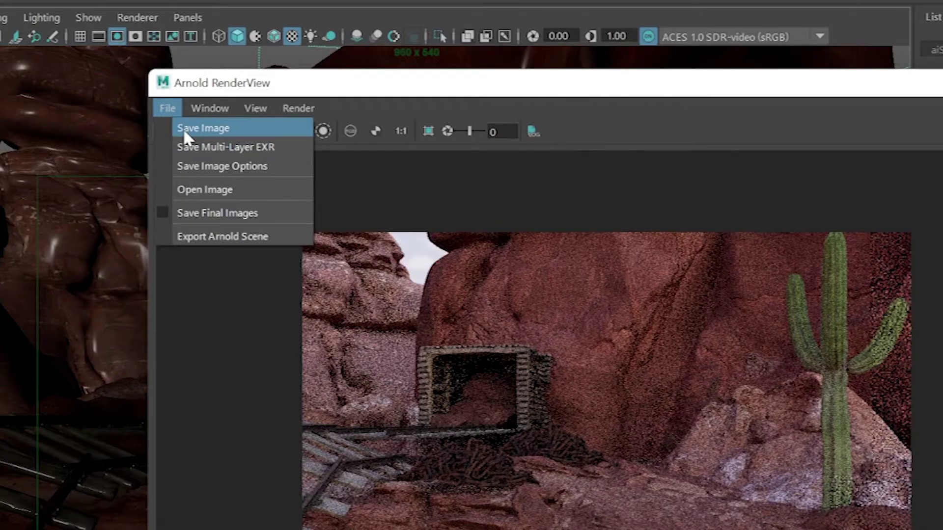
left_click(237, 415)
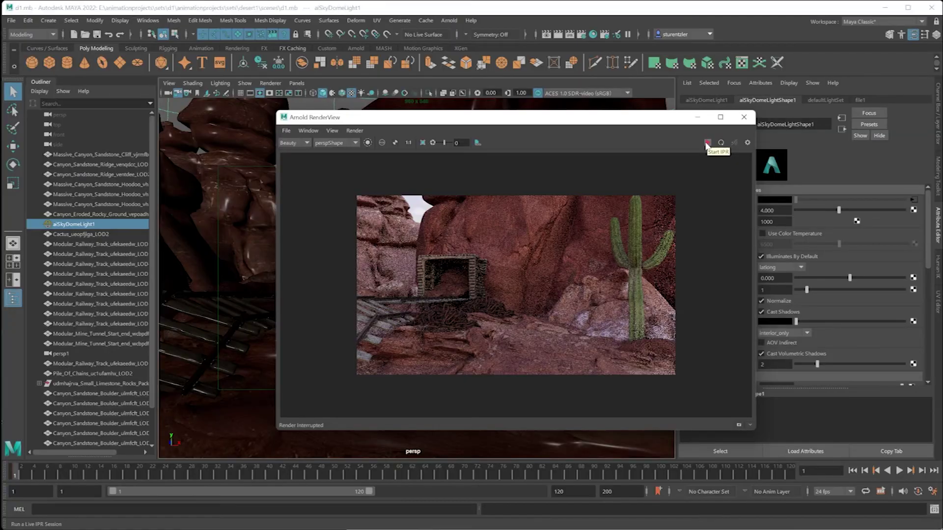
Start interactive Arnold rendering and set the point light's Arnold exposure to 20.
left_click(707, 142)
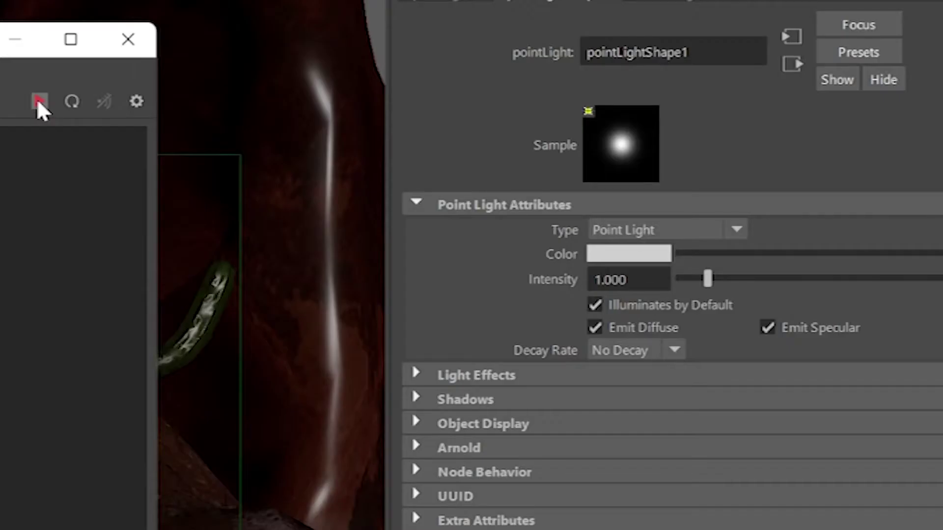
left_click(39, 103)
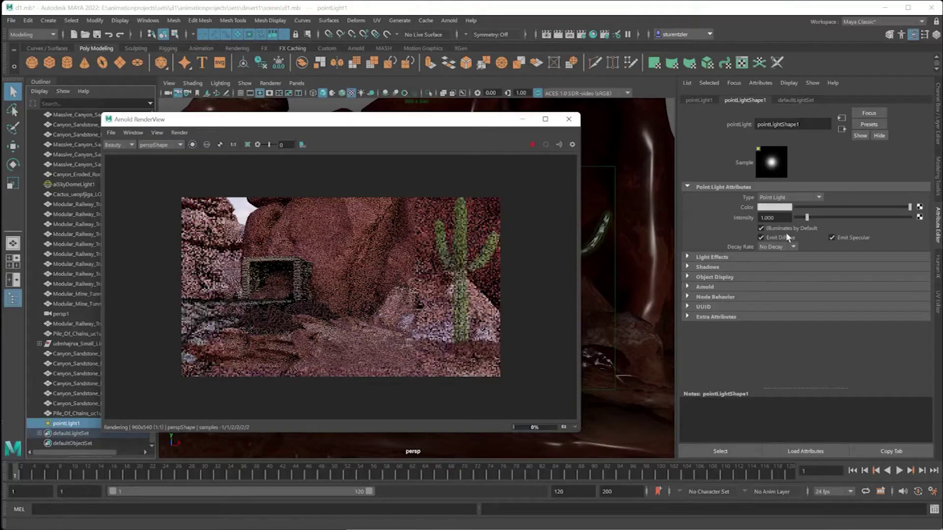
left_click(459, 448)
left_click(628, 527)
type("20")
key("Return")
type("1")
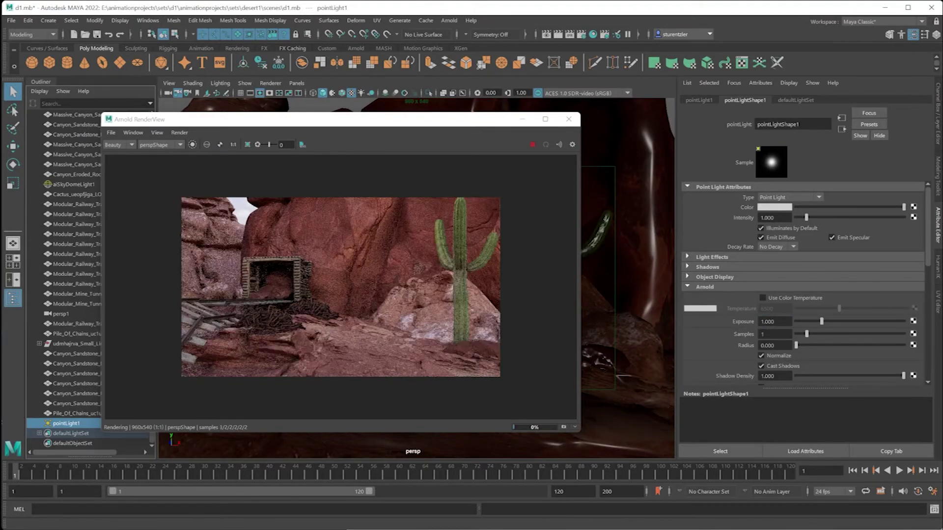
key("Return")
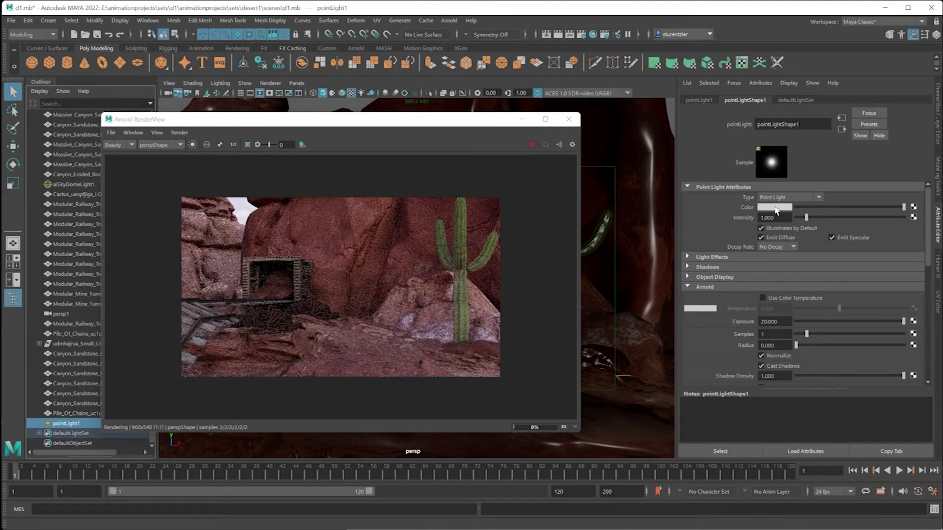
Make the point light's colour red and move the RenderView to the right.
left_click(774, 207)
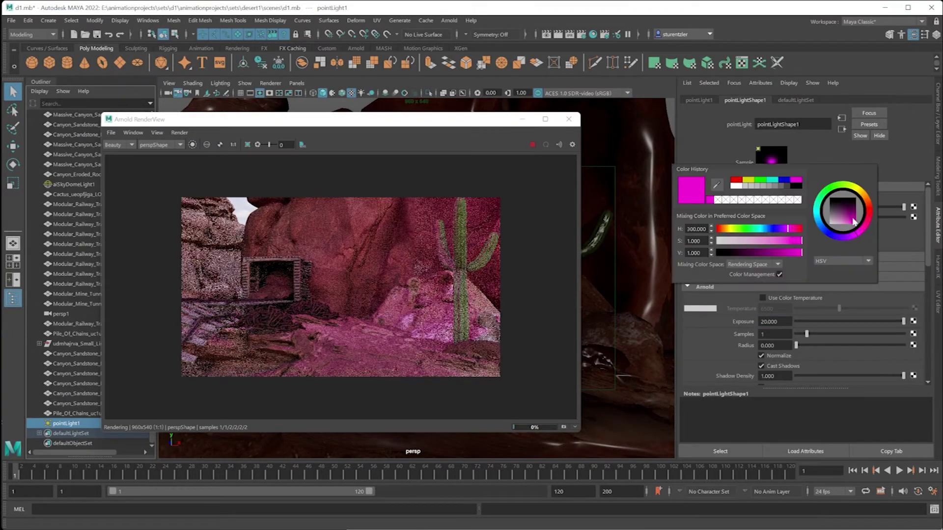
left_click(736, 180)
left_click_drag(344, 119, 682, 114)
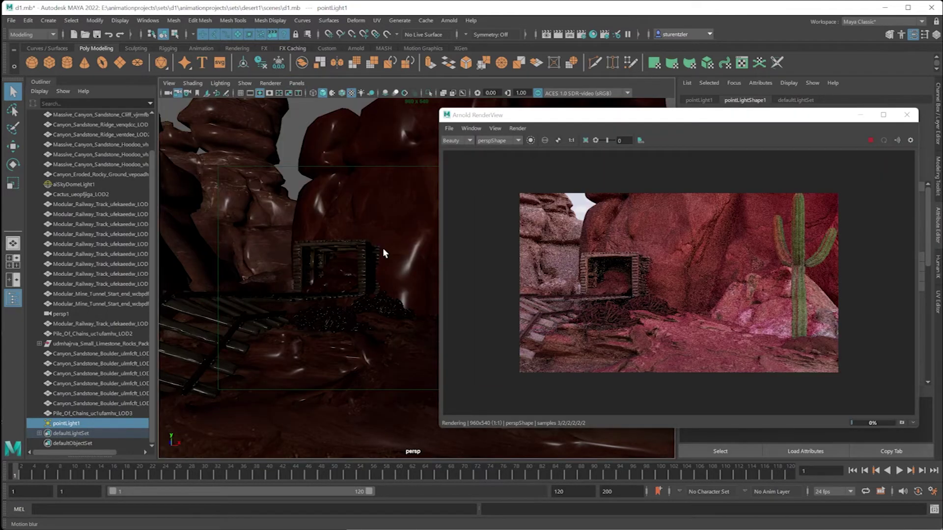
Look through persp1 with the Move tool active, reposition RenderView, and stop the interactive render.
left_click(296, 83)
left_click(400, 103)
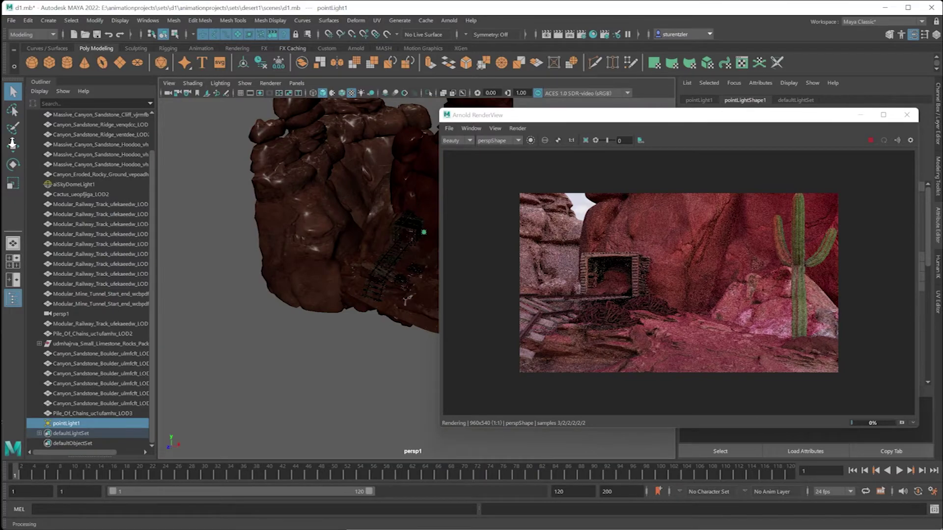
left_click(12, 143)
left_click_drag(739, 116, 529, 108)
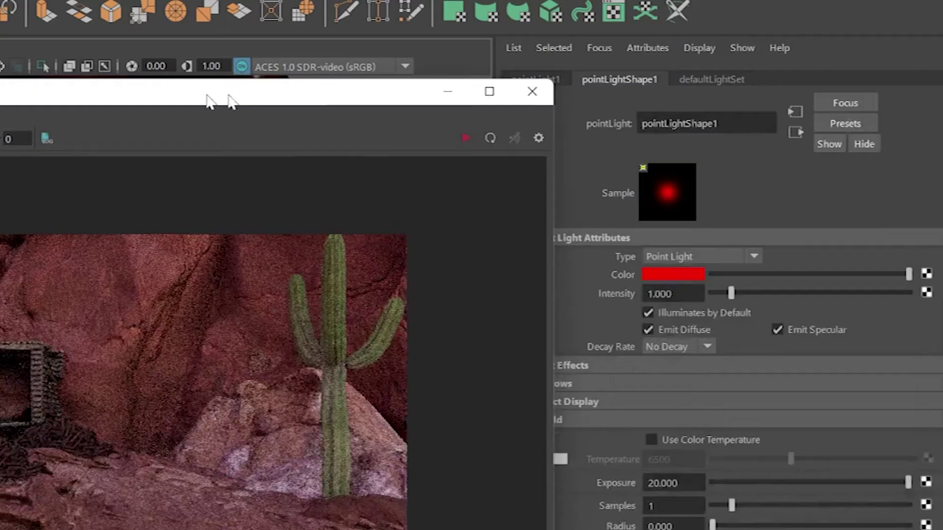
left_click_drag(231, 100, 214, 153)
left_click(448, 191)
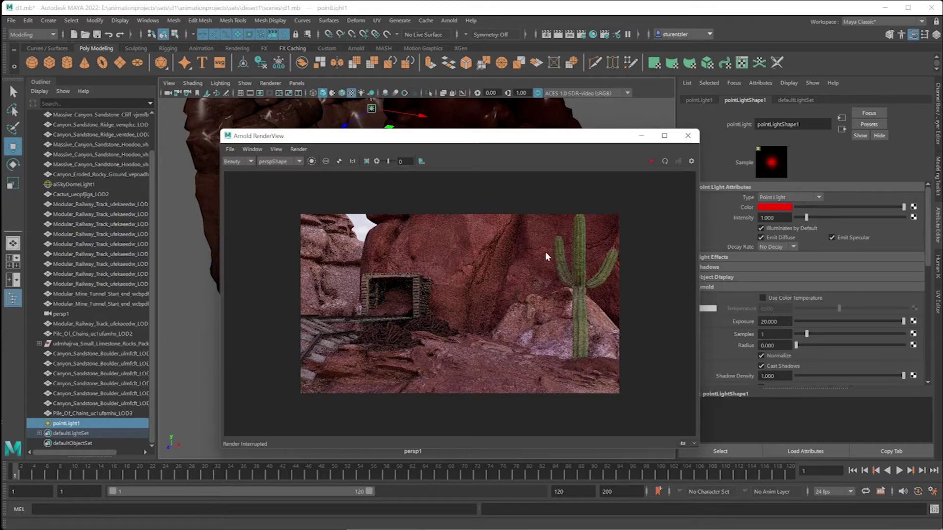
Save the render image as desert.png in the desert1 images folder, then close RenderView.
left_click(230, 149)
left_click(244, 156)
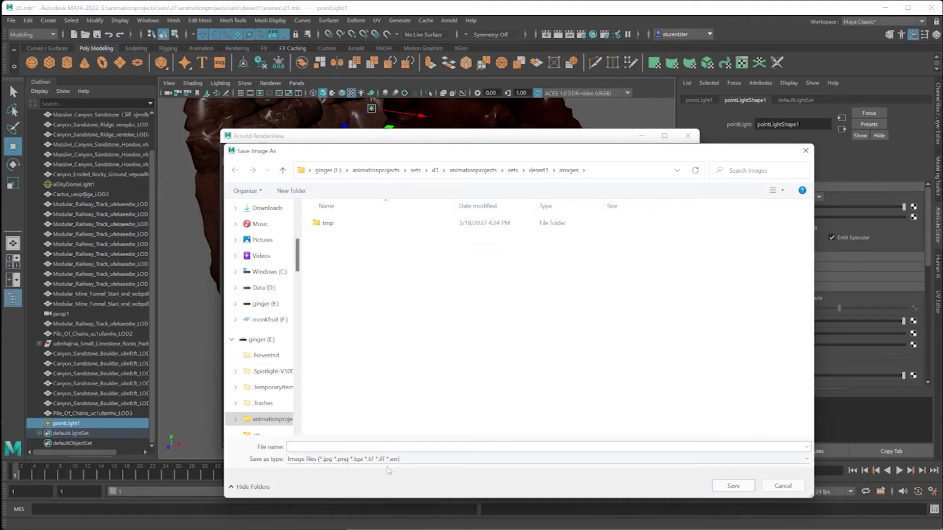
type("desert.png")
key("Return")
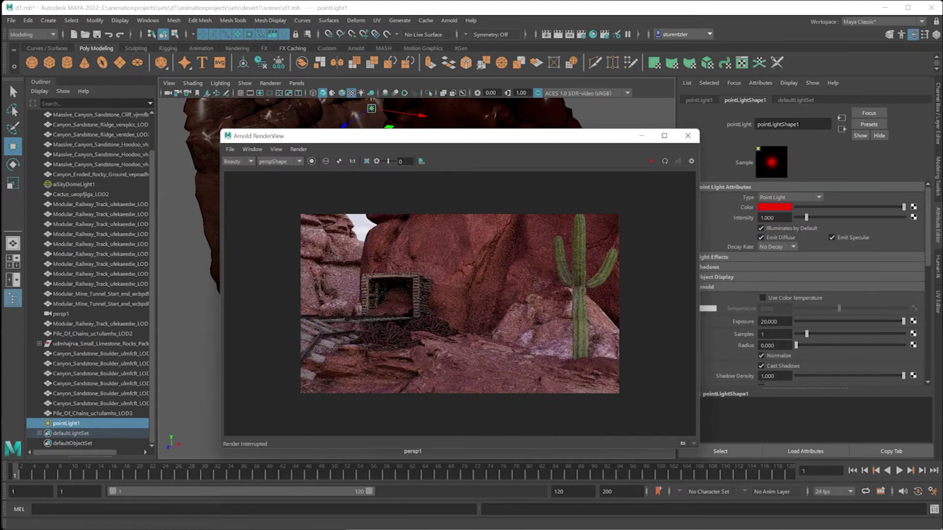
left_click(687, 136)
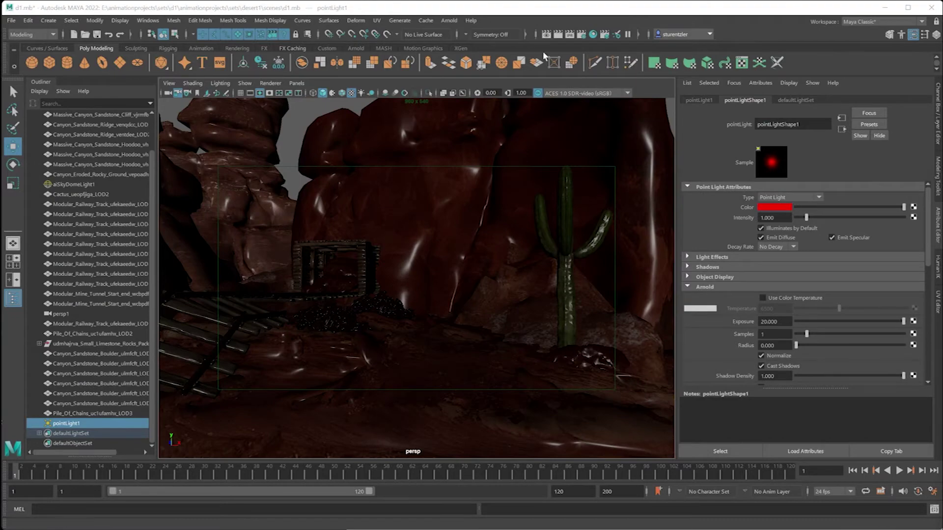
Set Arnold's Render Device to GPU in Render Settings' System tab and close it.
left_click(584, 38)
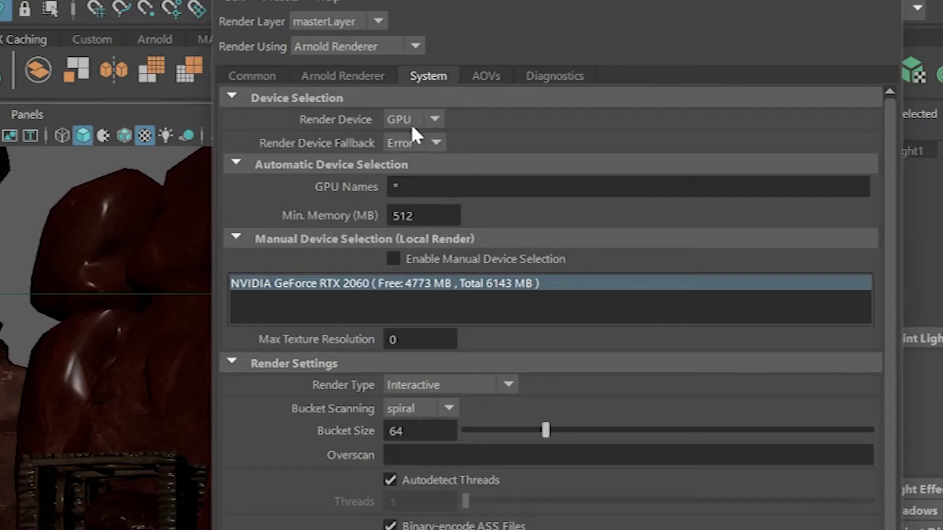
left_click(422, 120)
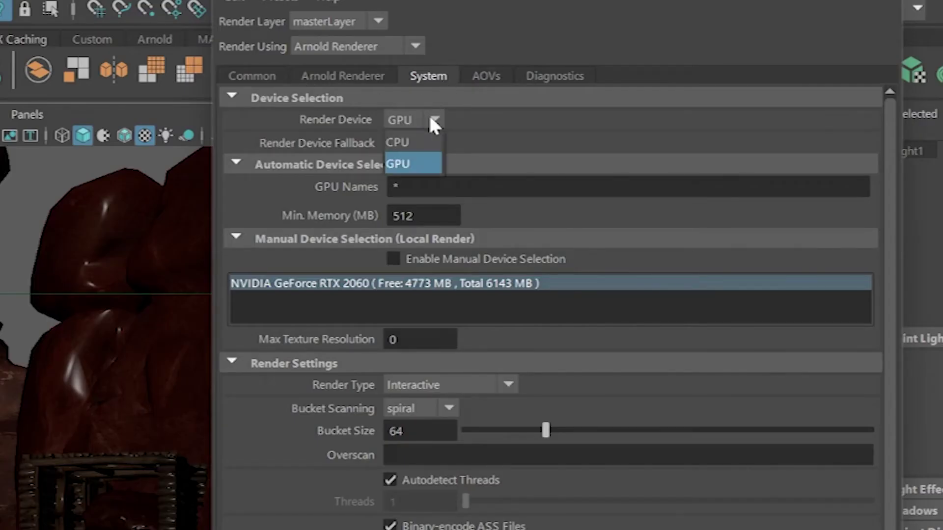
left_click(399, 165)
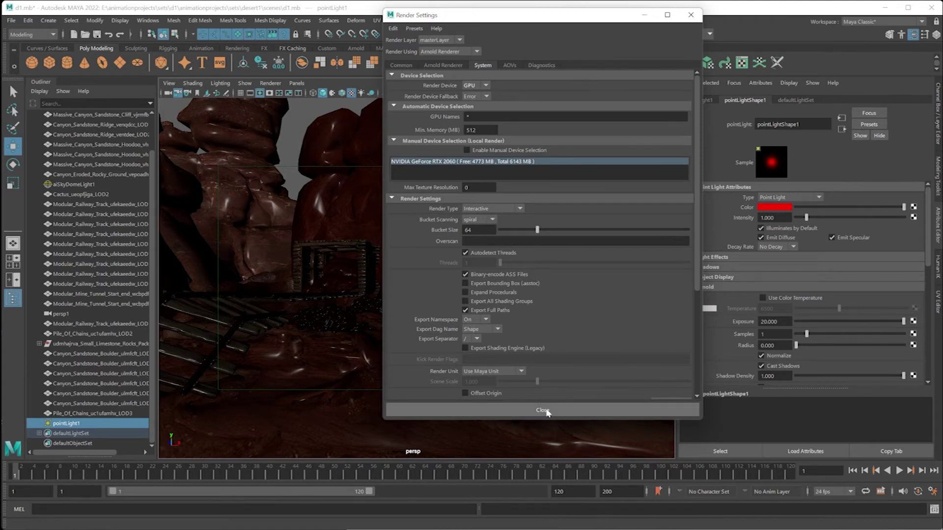
left_click(545, 411)
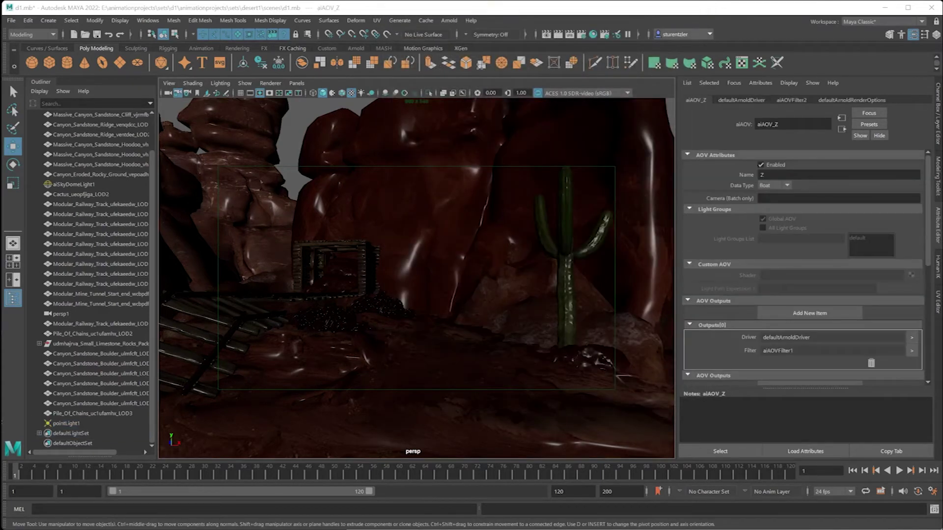
Uncheck Adaptive Sampling Enable in the Arnold Renderer tab and re-render the canyon in Arnold.
left_click(582, 35)
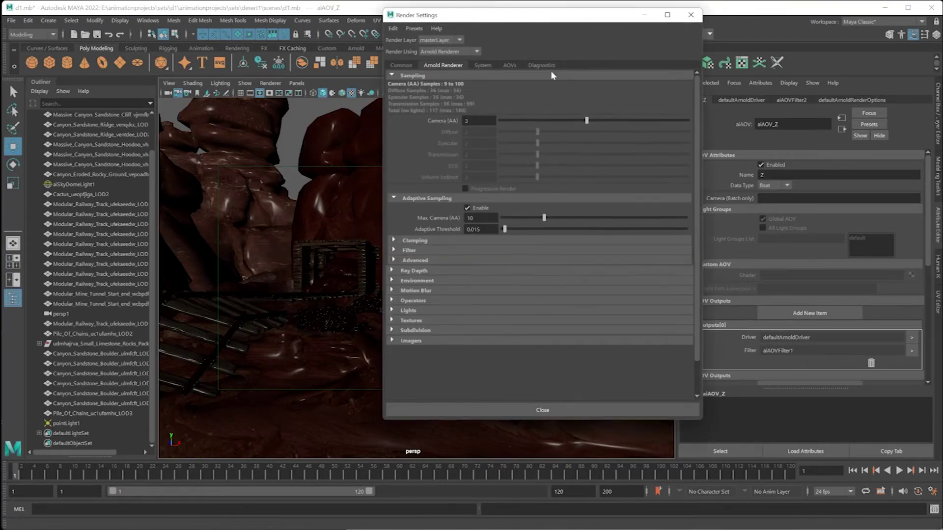
left_click(467, 209)
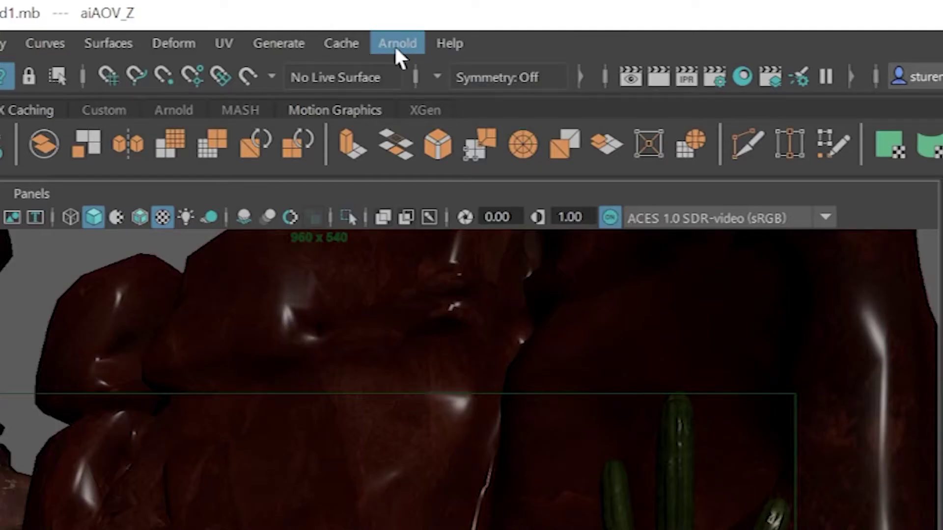
left_click(449, 20)
left_click(421, 86)
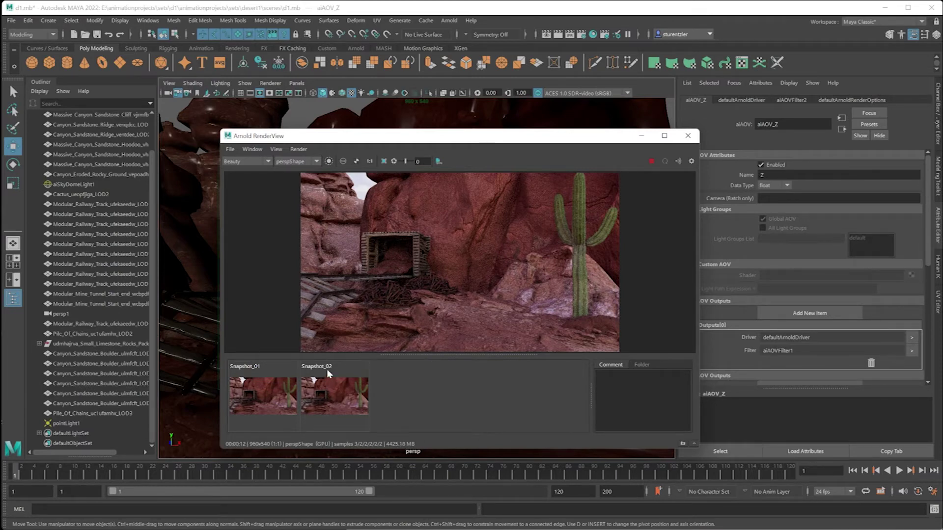
Store the current canyon render as Snapshot_03 in RenderView and zoom in to inspect it.
left_click(640, 364)
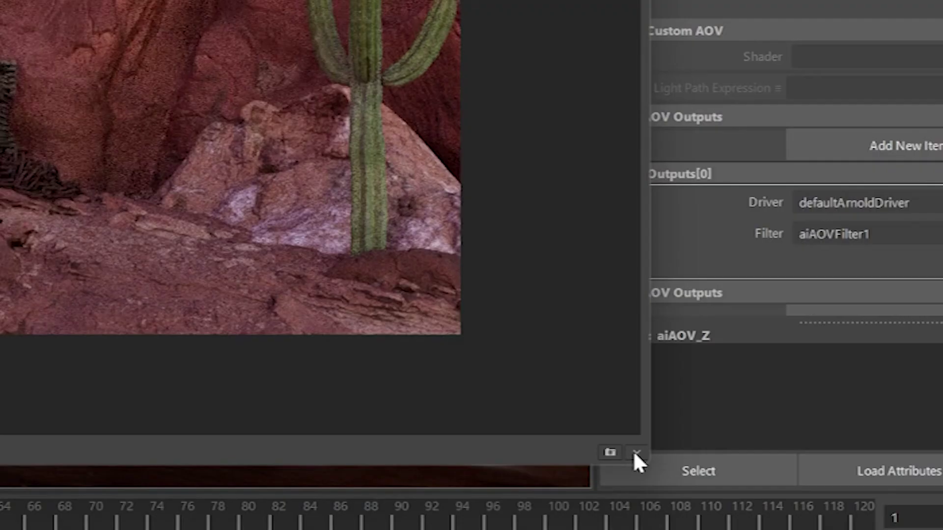
left_click(635, 453)
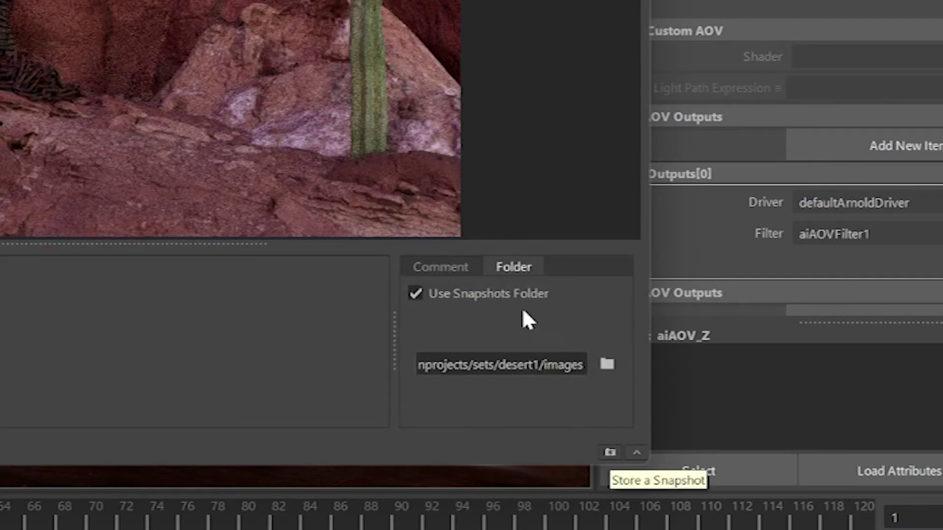
left_click(445, 268)
left_click(610, 453)
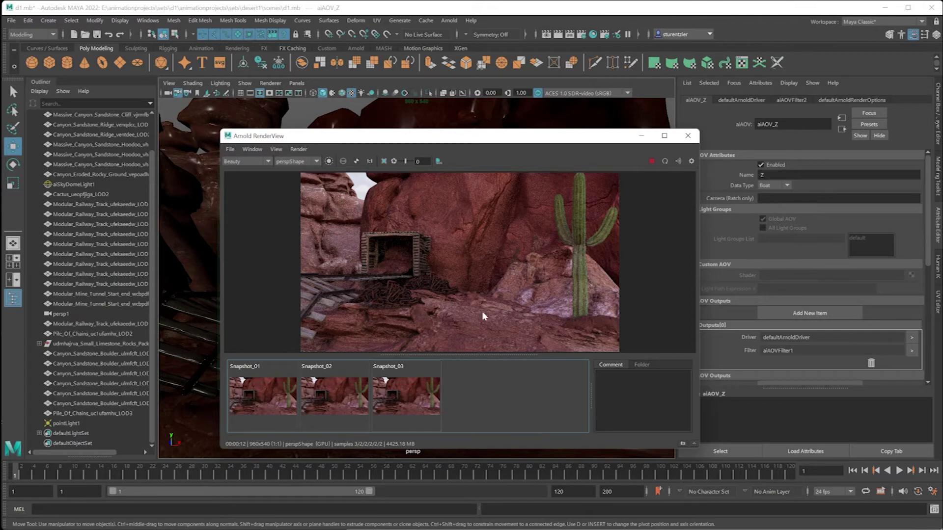
scroll(490, 263, "down", 2)
scroll(490, 263, "up", 5)
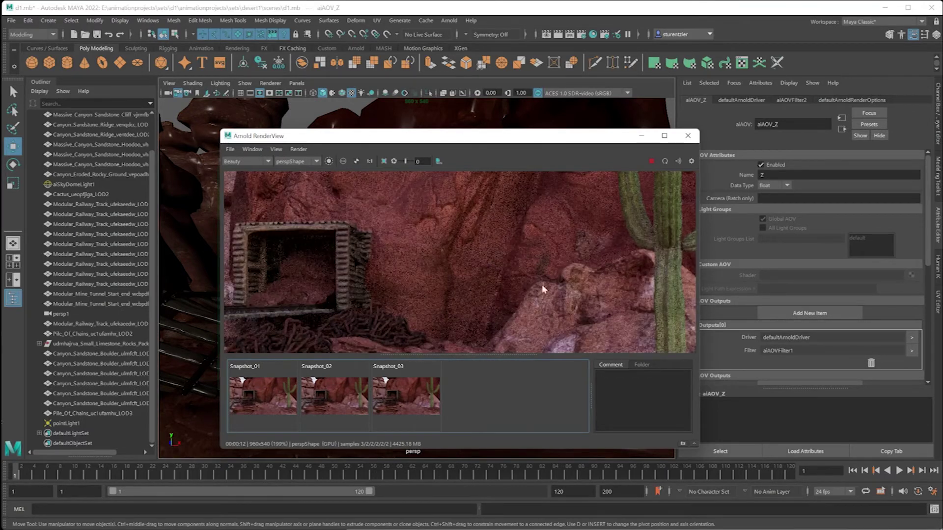
left_click(581, 34)
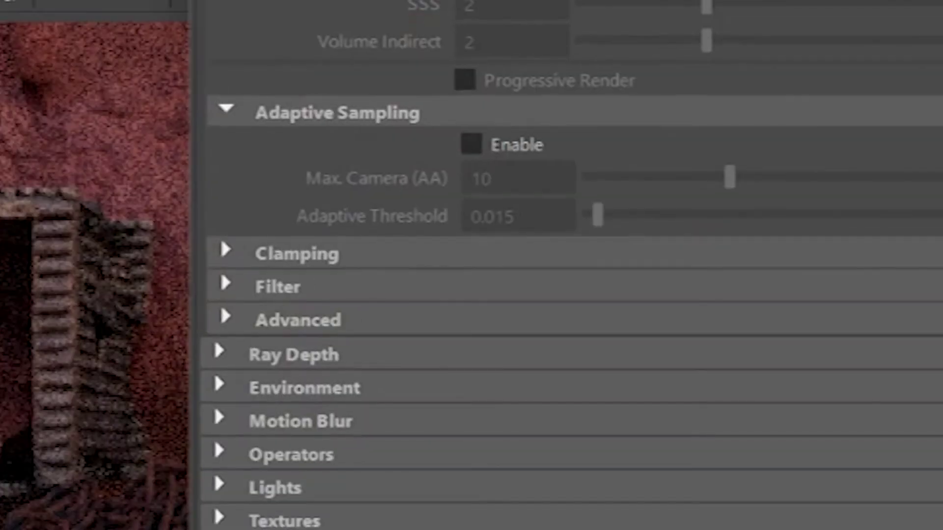
Enable Arnold adaptive sampling and store the re-render as Snapshot_04.
scroll(565, 265, "up", 2)
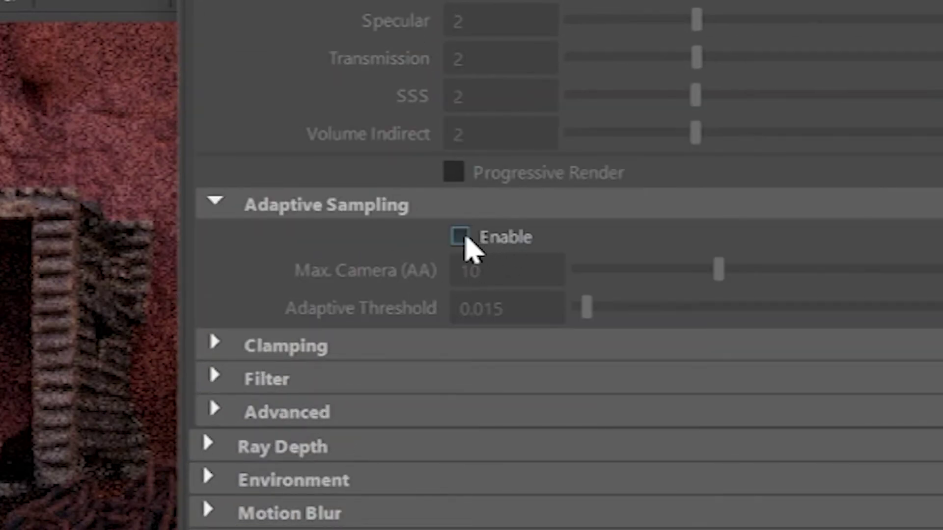
left_click(461, 238)
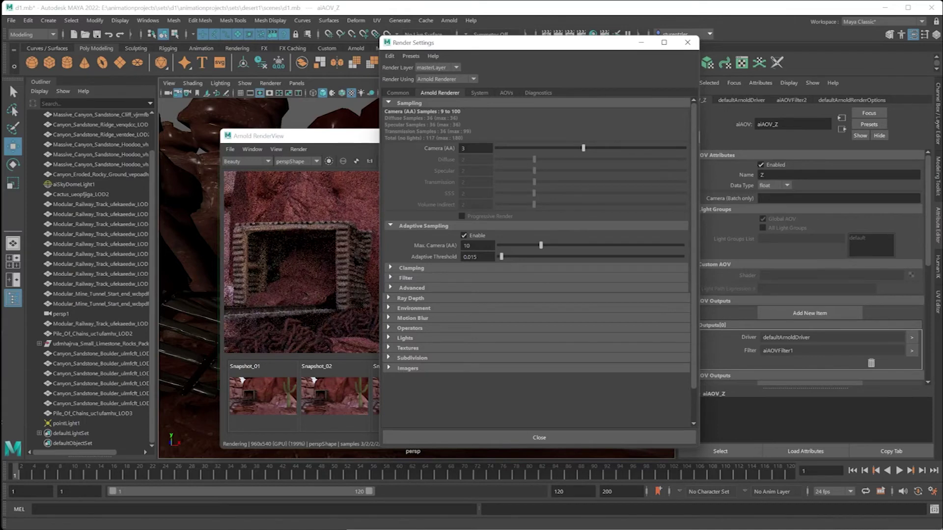
left_click(541, 437)
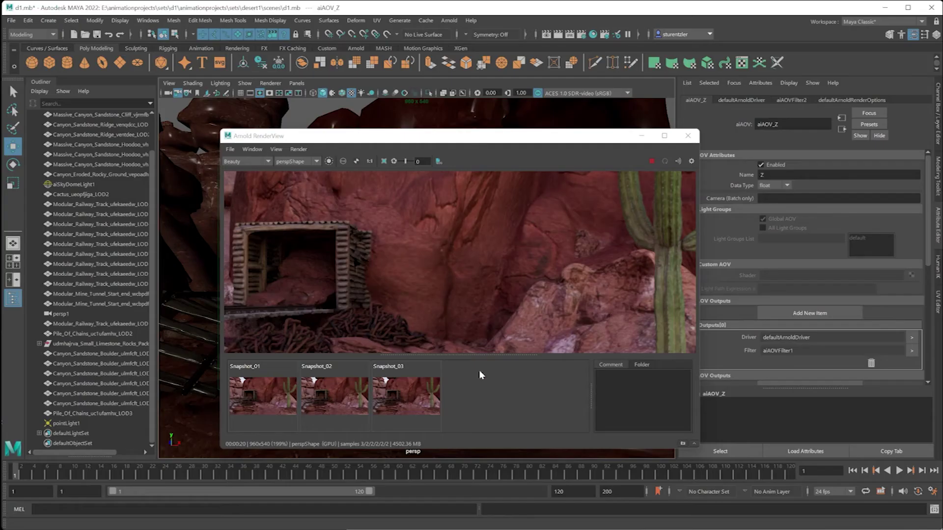
left_click(683, 445)
Flip back and forth between Snapshot_03 and Snapshot_04 to compare the two renders.
left_click(414, 403)
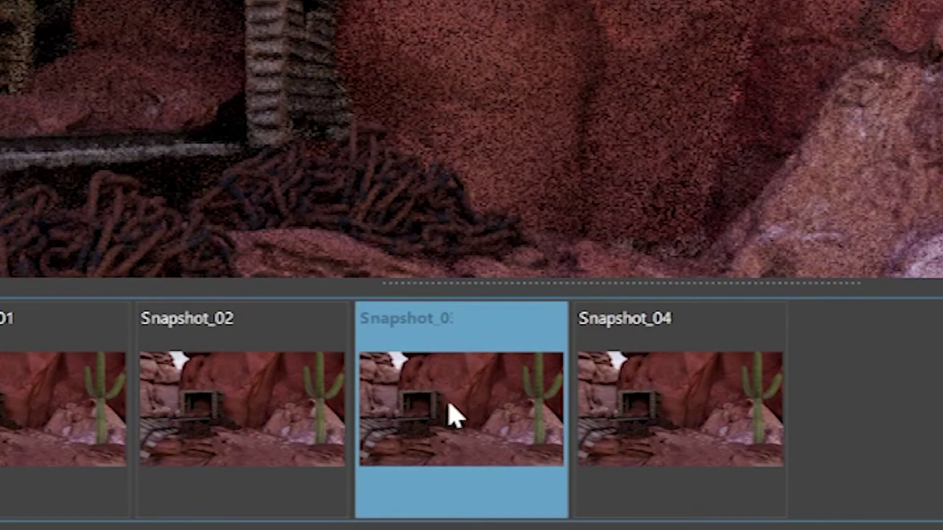
left_click(687, 421)
left_click(480, 432)
left_click(652, 427)
left_click(545, 418)
left_click(656, 417)
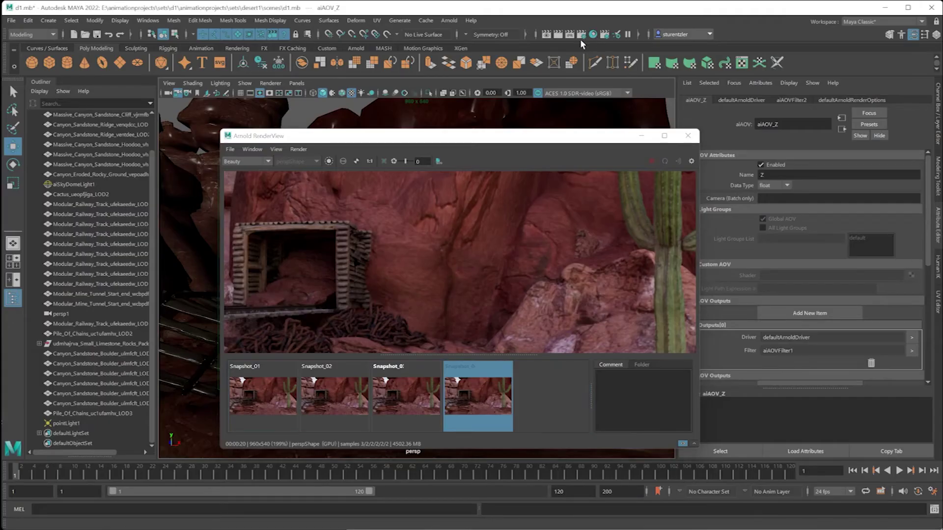
Set adaptive Max. Camera (AA) samples to 20 and view the re-render at 1:1 real size.
left_click(581, 34)
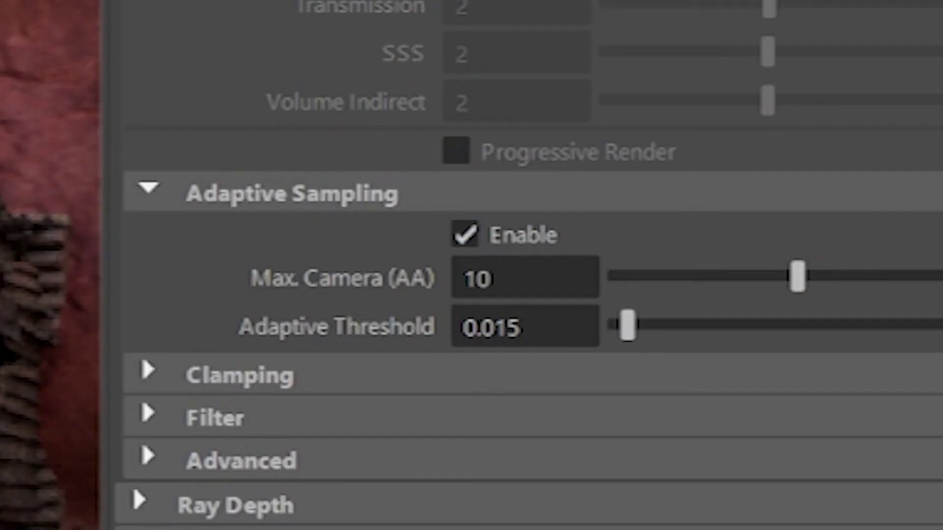
key("Tab")
type("20")
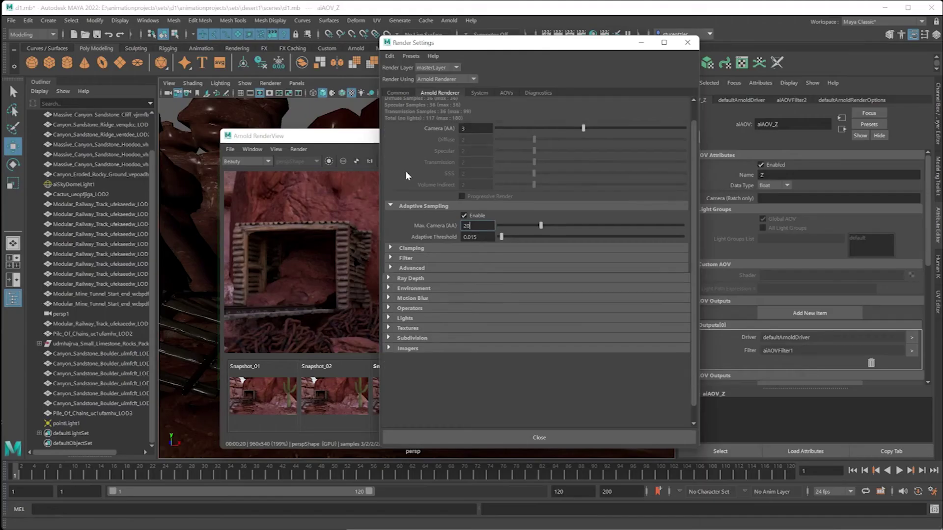
left_click(473, 92)
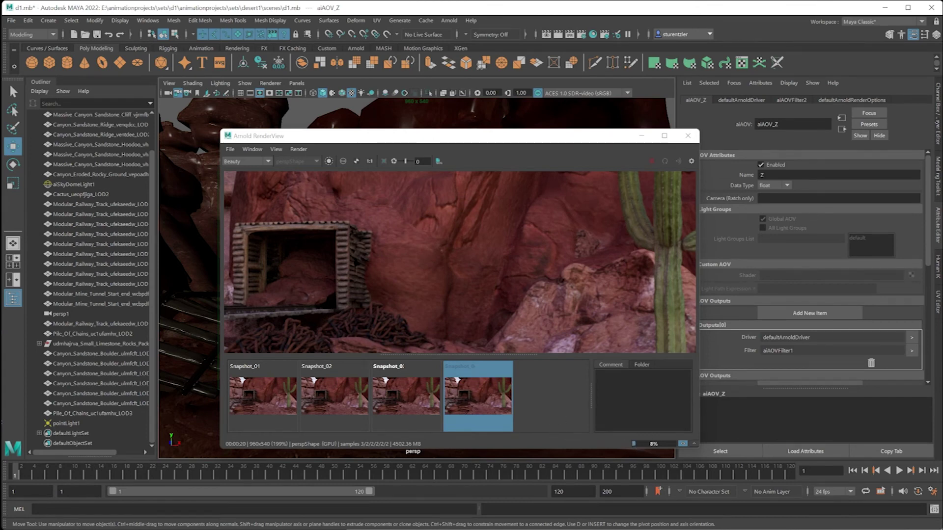
key("h")
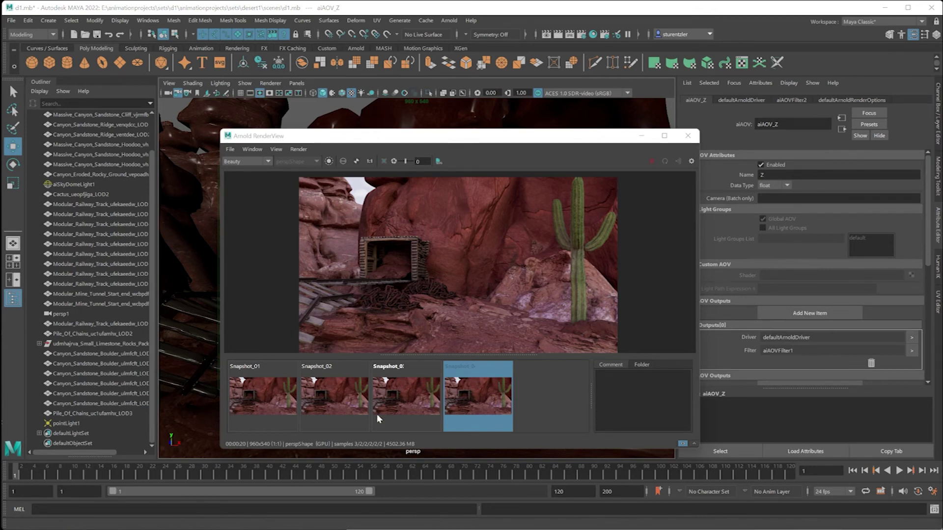
left_click(692, 441)
Store the higher-sample render as Snapshot_05 and view it against Snapshot_04 and Snapshot_03.
left_click(693, 444)
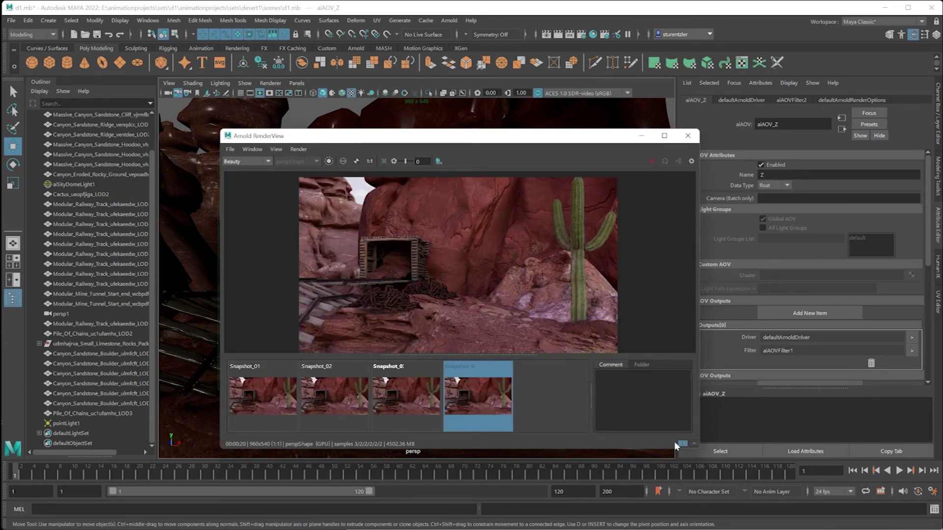
left_click(681, 443)
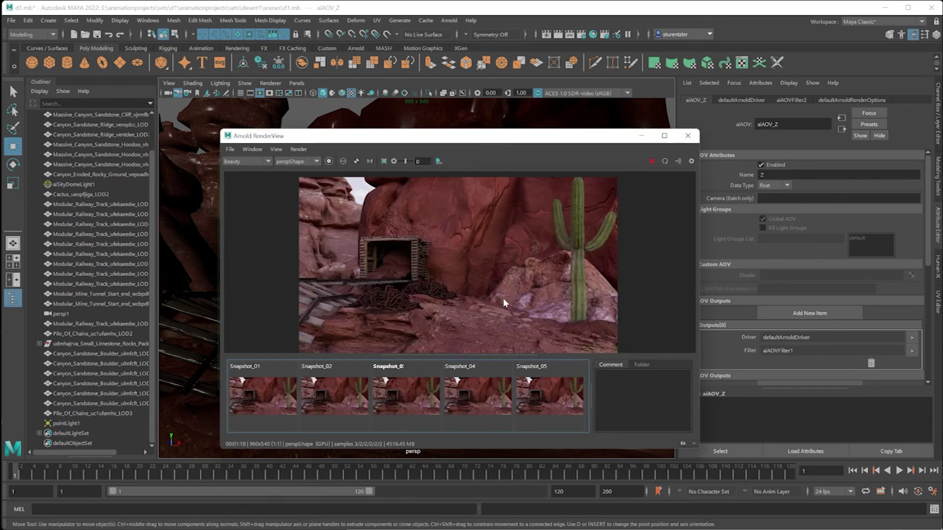
left_click(532, 406)
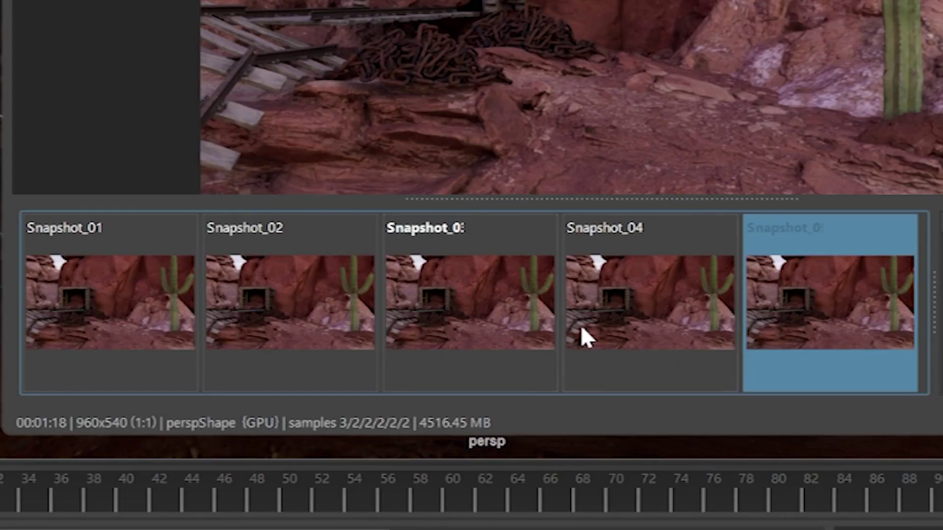
left_click(652, 314)
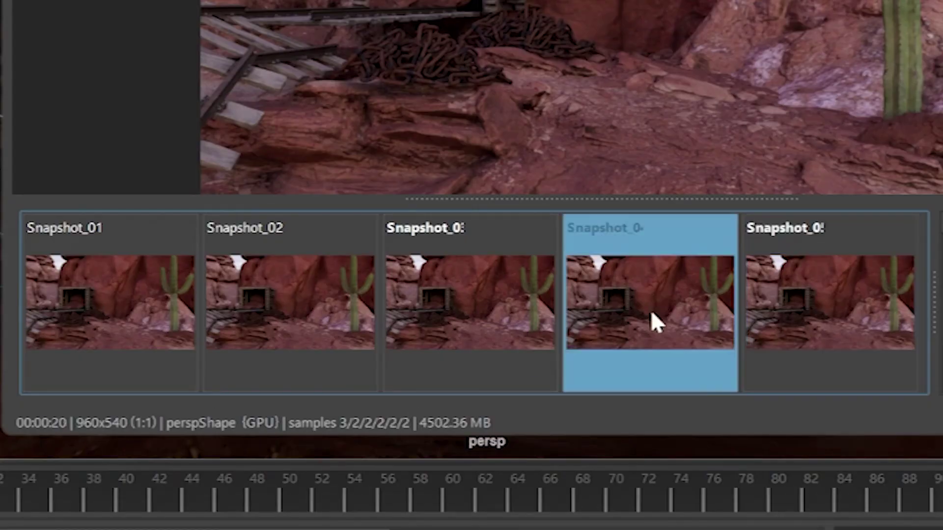
left_click(494, 318)
left_click(625, 316)
left_click(865, 324)
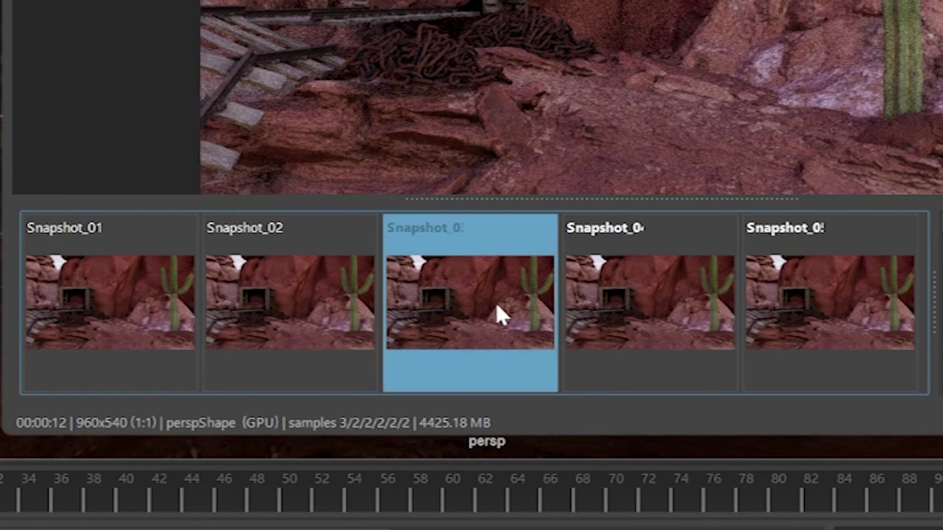
Keep cycling through Snapshot_03, Snapshot_04 and Snapshot_05 to compare the three renders.
left_click(410, 406)
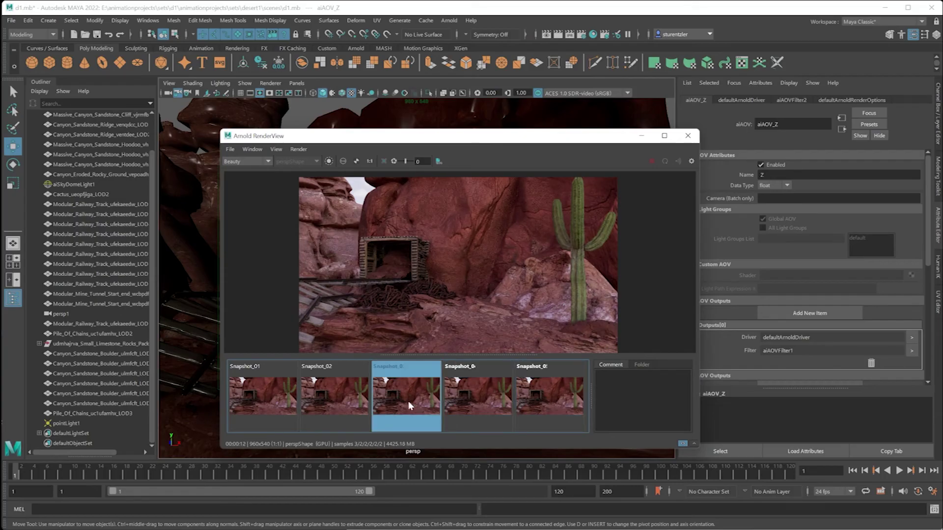
left_click(487, 402)
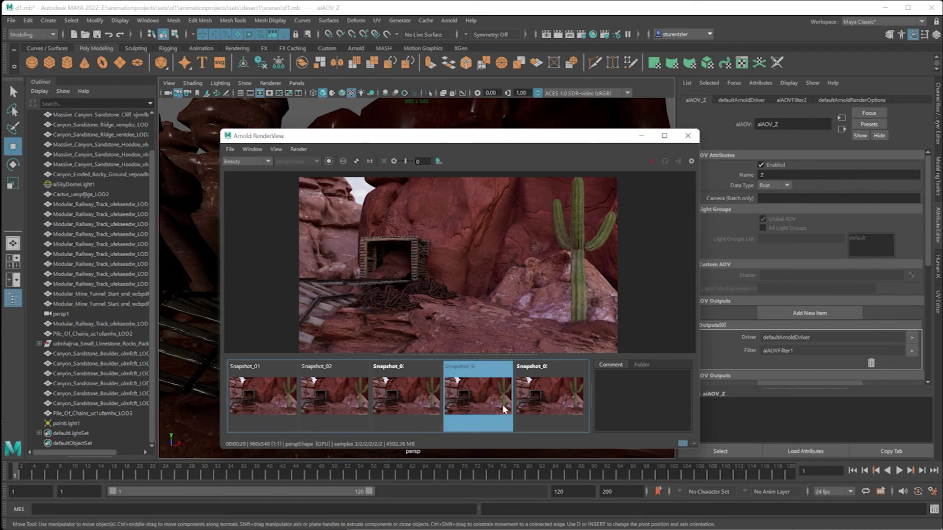
left_click(549, 405)
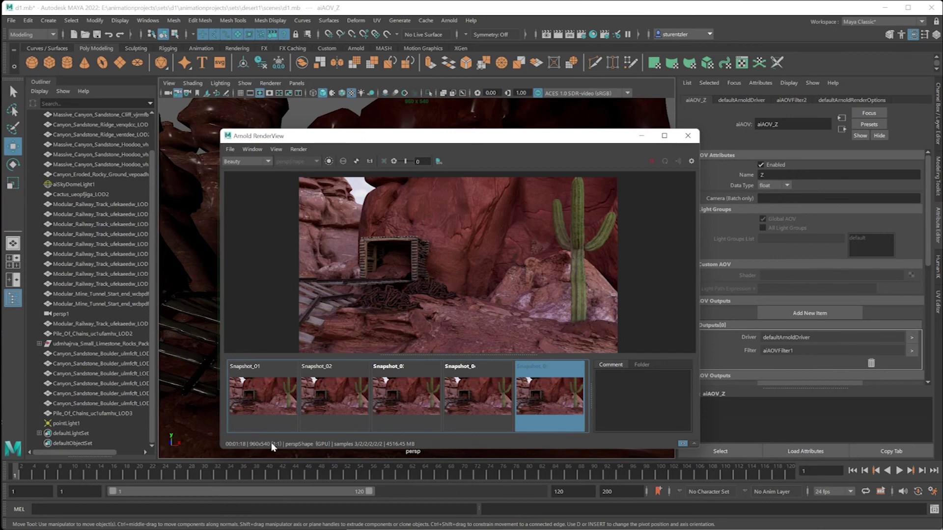
left_click(479, 406)
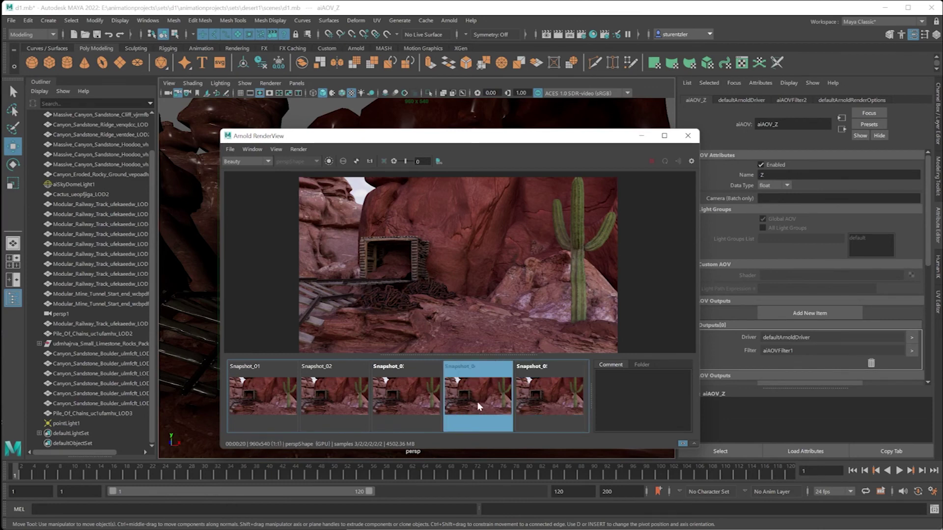
left_click(396, 397)
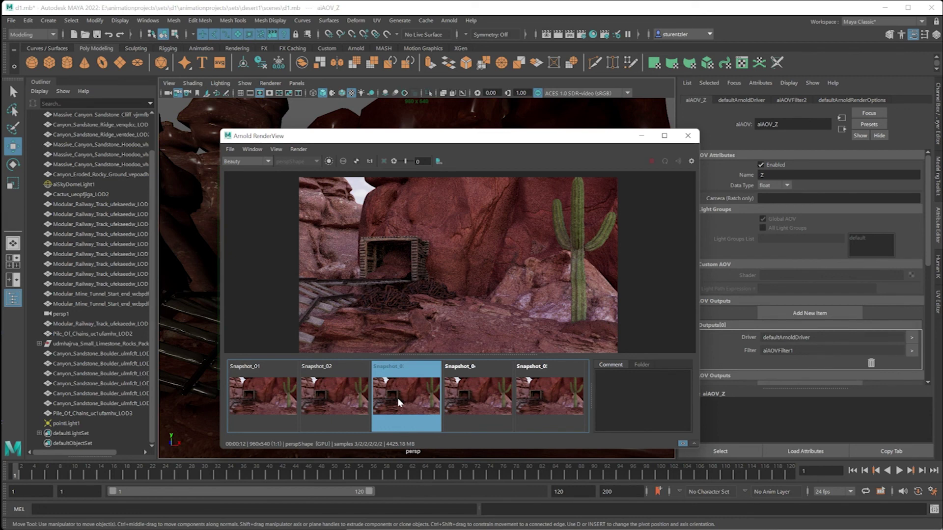
left_click(498, 407)
left_click(547, 399)
left_click(461, 403)
left_click(429, 407)
left_click(493, 405)
left_click(547, 400)
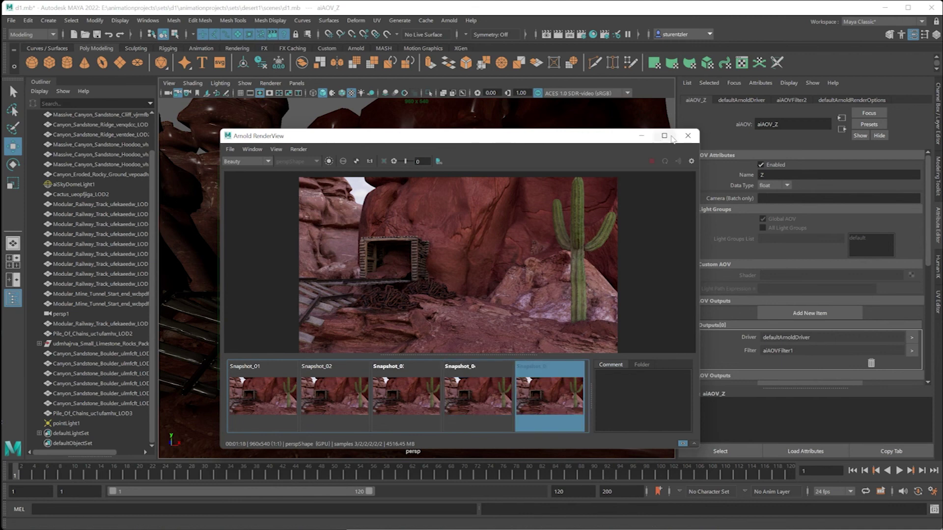
left_click(229, 148)
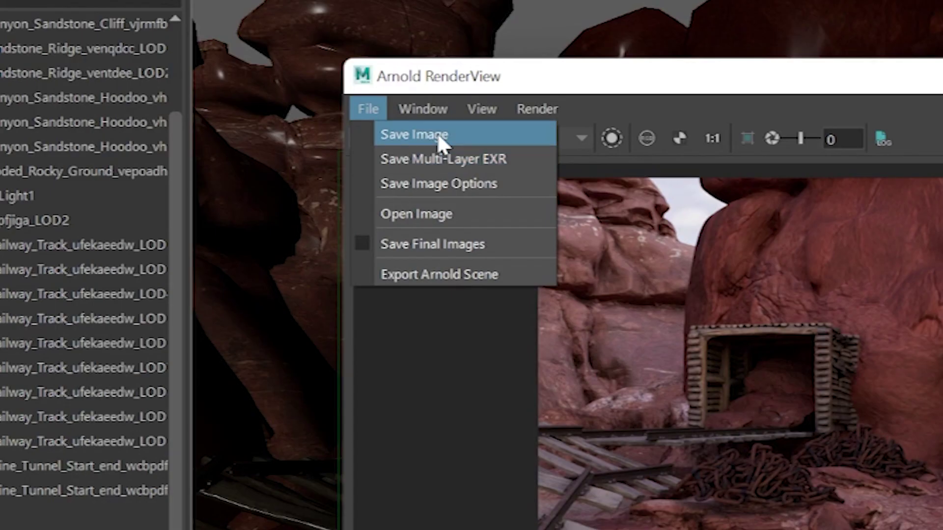
Save the RenderView image over the existing desert.png in the desert1 images folder.
left_click(252, 160)
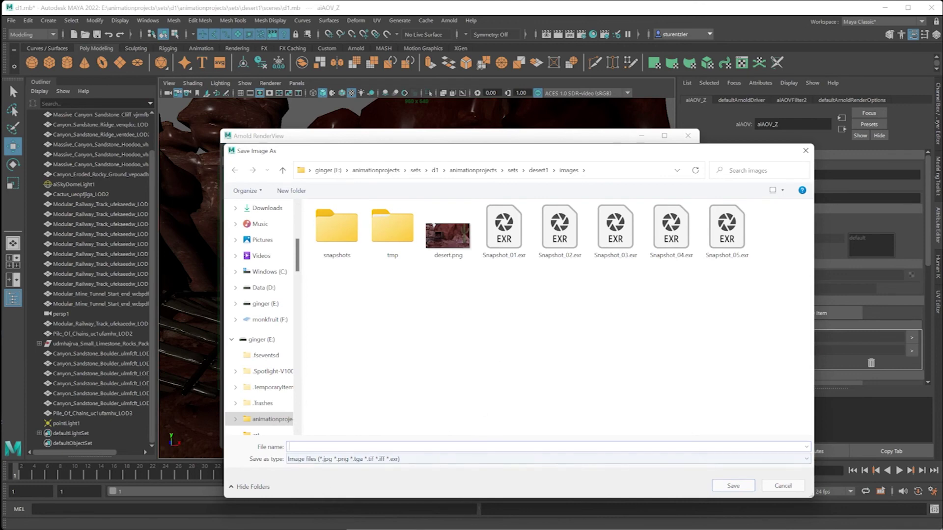
left_click(447, 235)
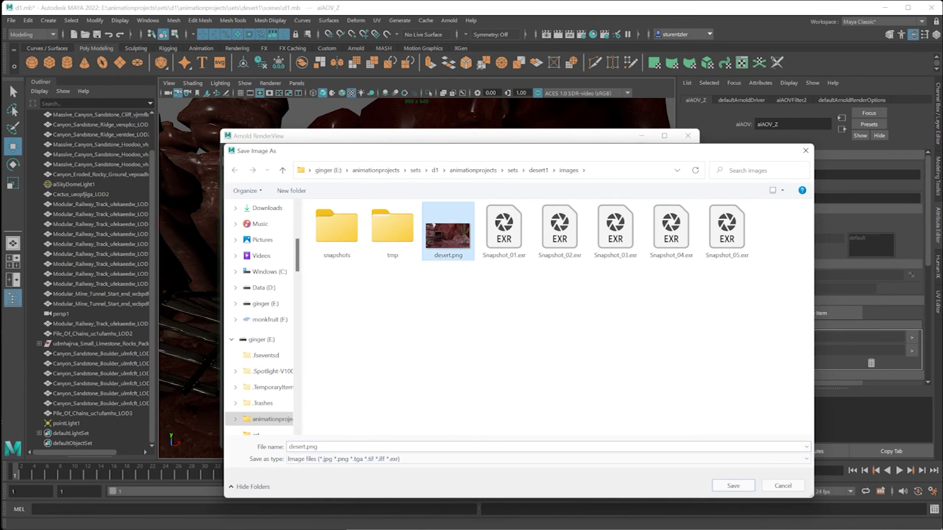